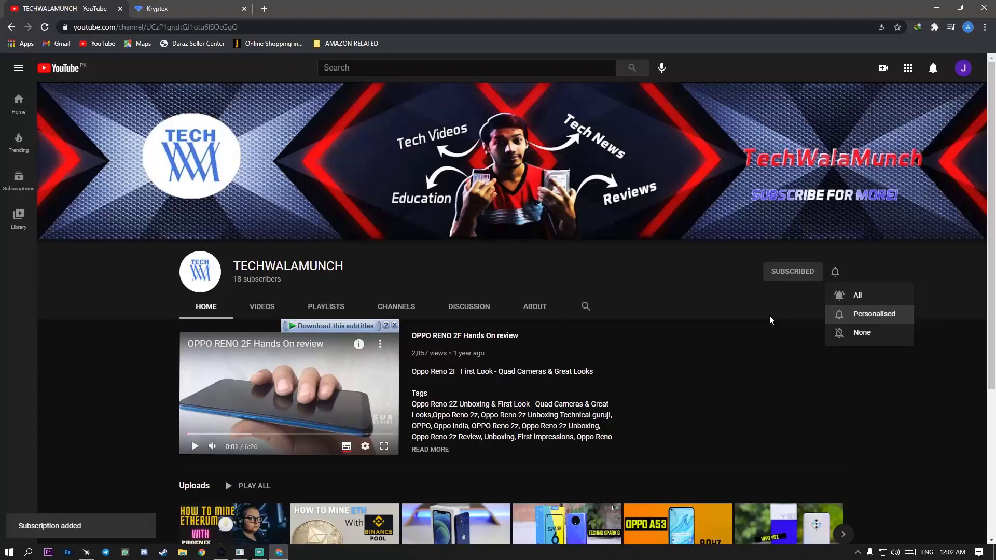
- Download the Kryptex installer kryptex-setup-4.14.2.exe from the Kryptex website
left_click(771, 320)
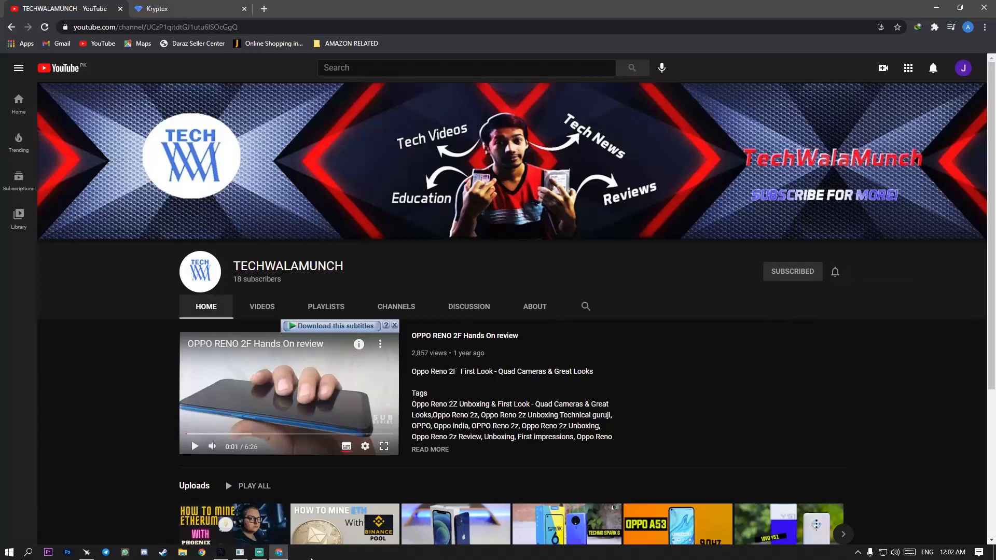
left_click(196, 7)
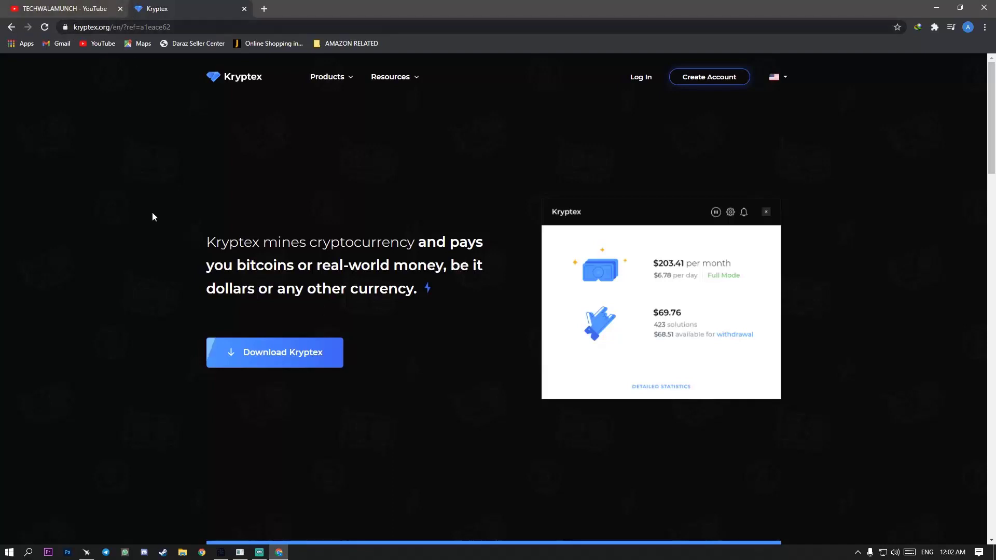
left_click(331, 357)
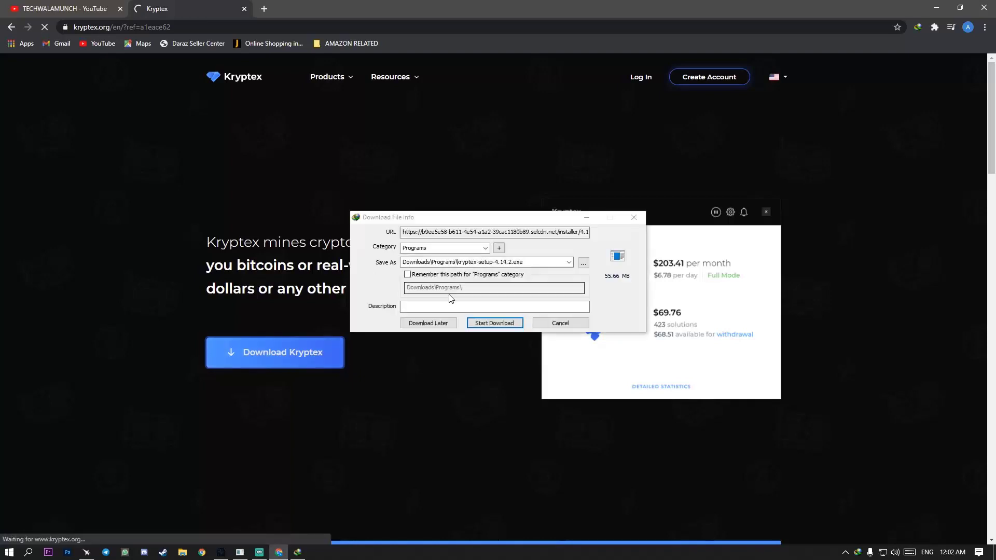
left_click(494, 322)
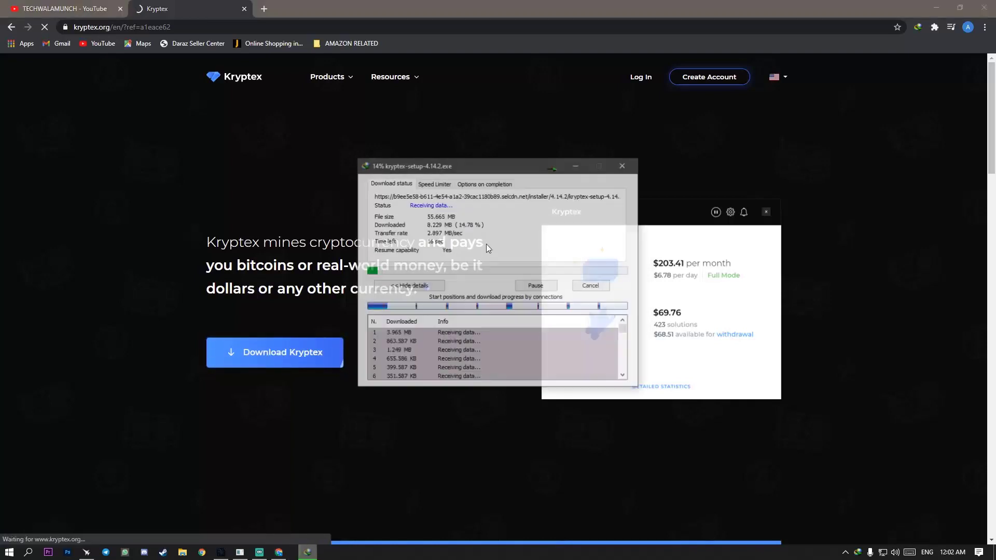
left_click(551, 167)
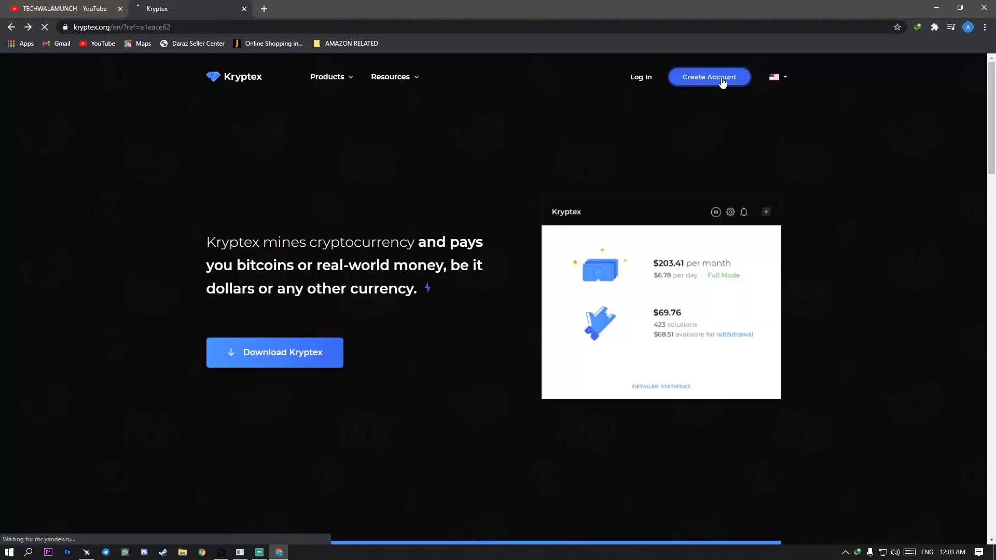
- Open the account creation form on the Kryptex website
left_click(722, 82)
left_click(475, 226)
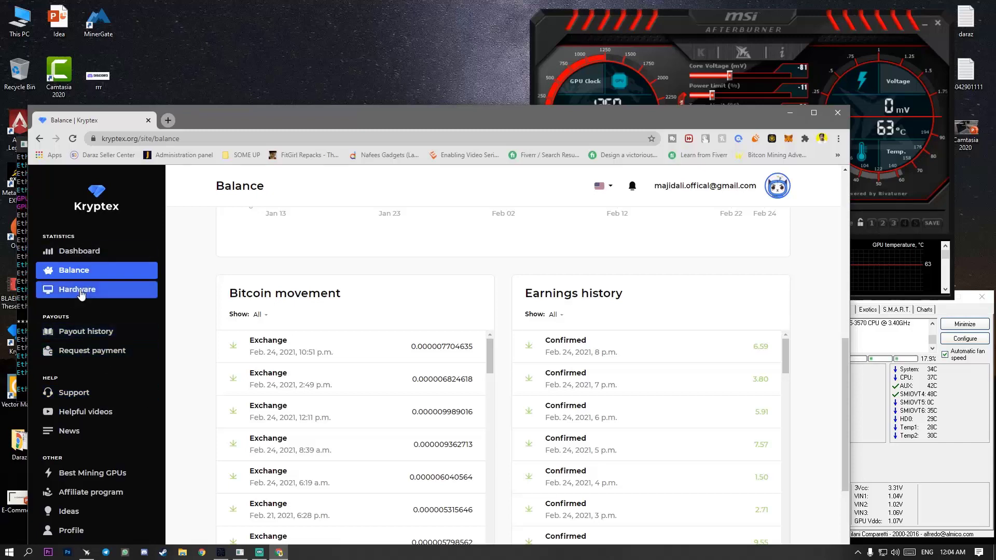
- Open the best mining GPUs page and examine the hashrates, monthly profit and payback times of the listed cards
left_click(86, 472)
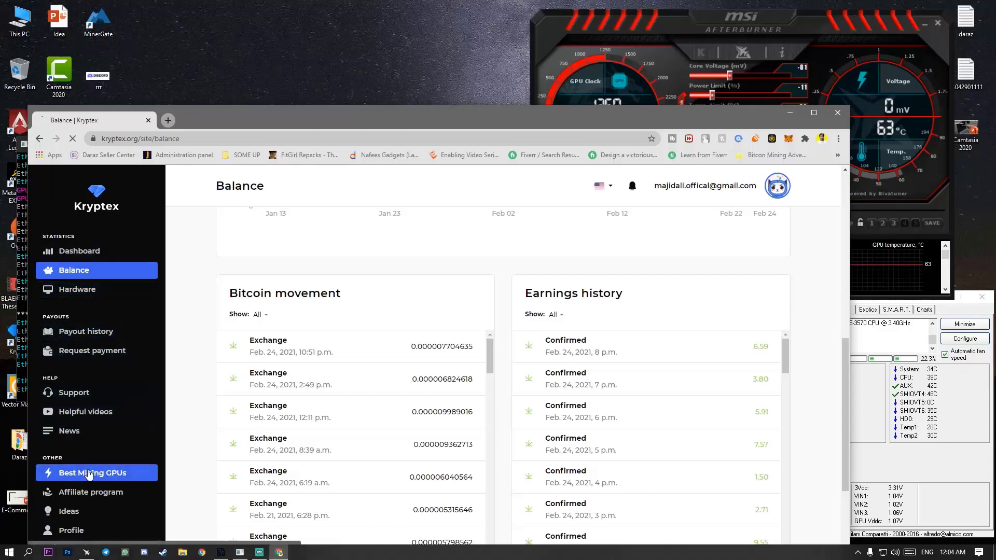
scroll(289, 444, "down", 3)
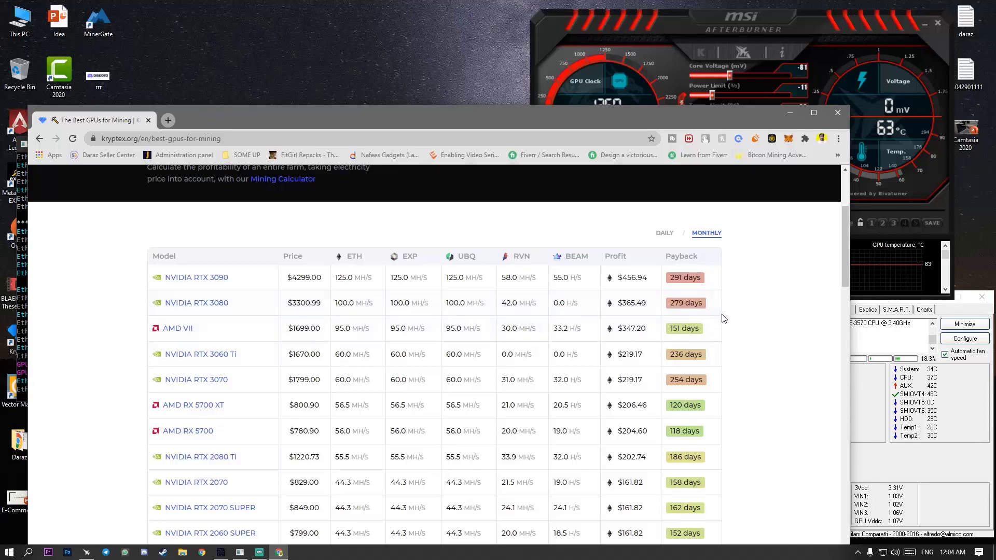
scroll(339, 363, "down", 6)
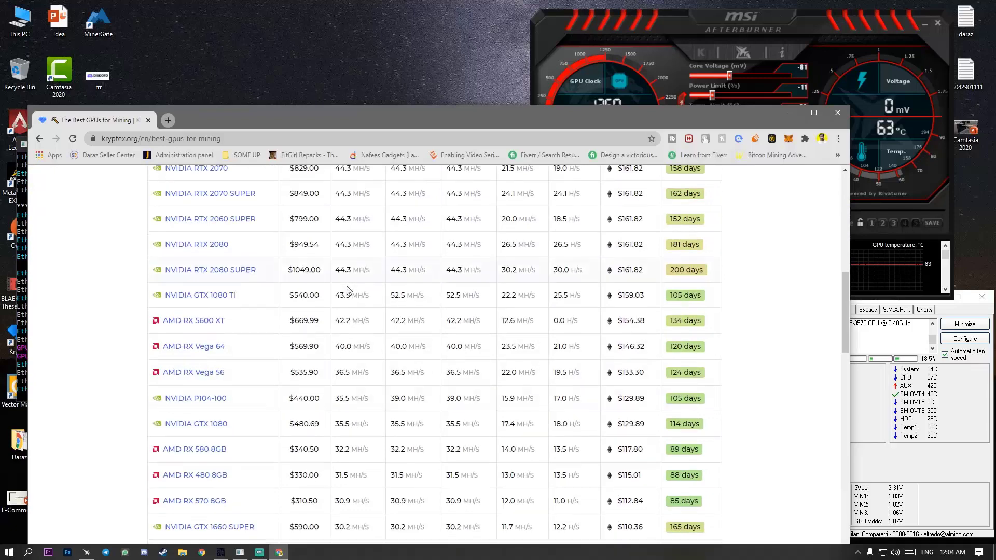
scroll(337, 381, "down", 3)
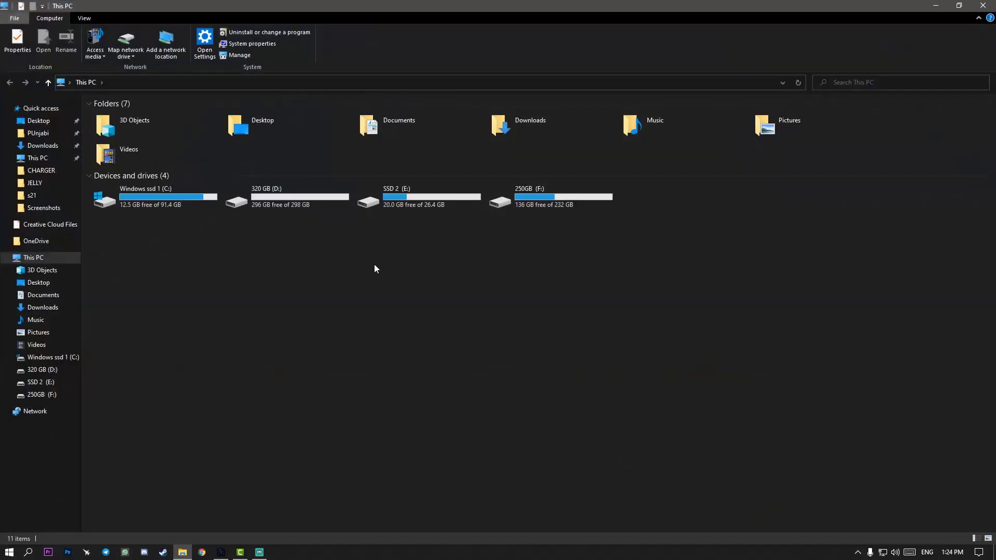
- Run kryptex-setup-4.14.2 from the Programs folder in Downloads and clear the File Explorer and SpeedFan windows from the desktop
double_click(518, 133)
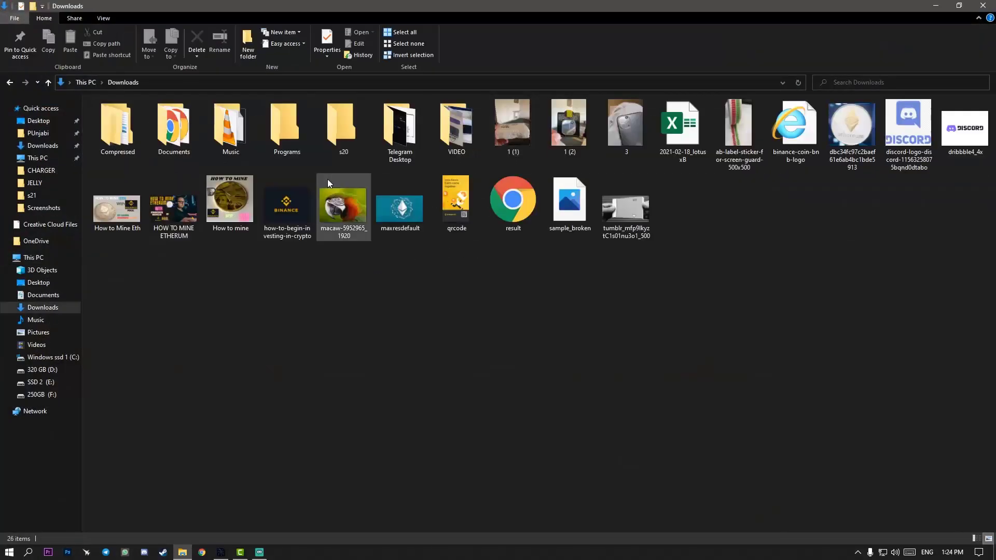
double_click(284, 129)
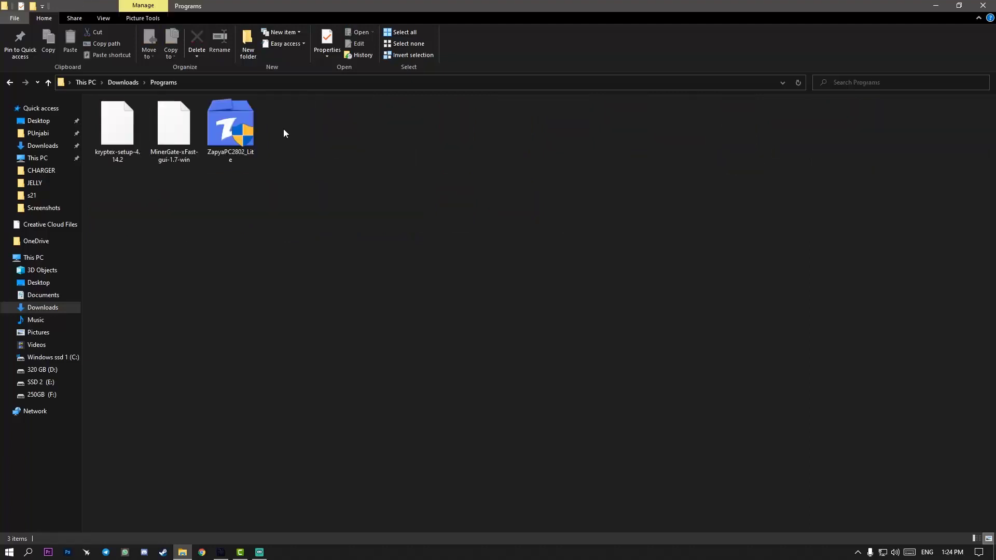
double_click(126, 137)
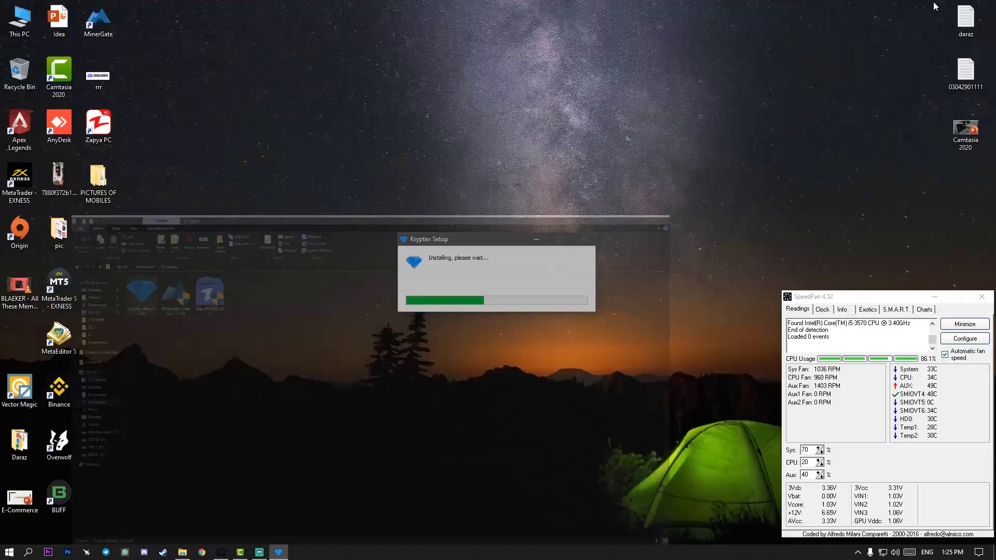
left_click(935, 6)
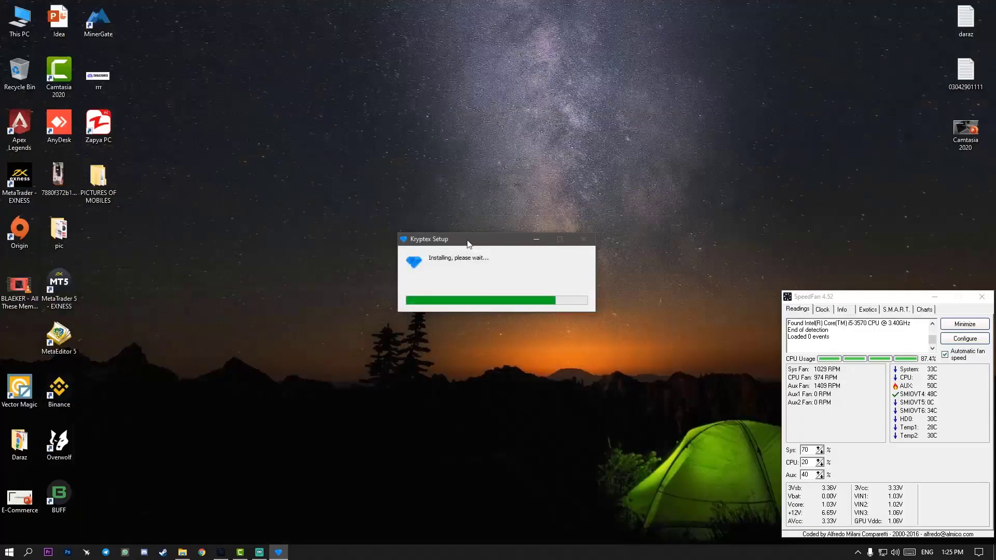
left_click(964, 324)
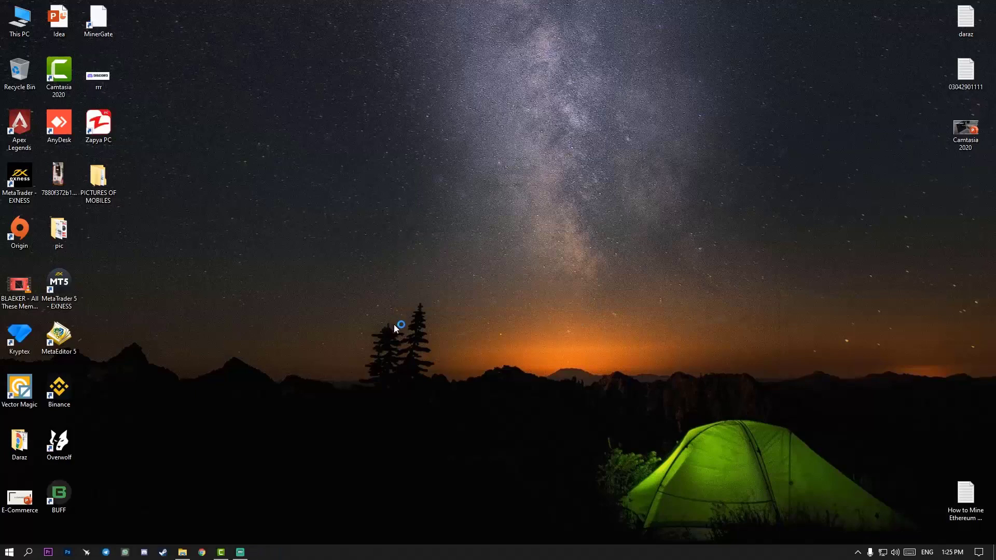
right_click(601, 301)
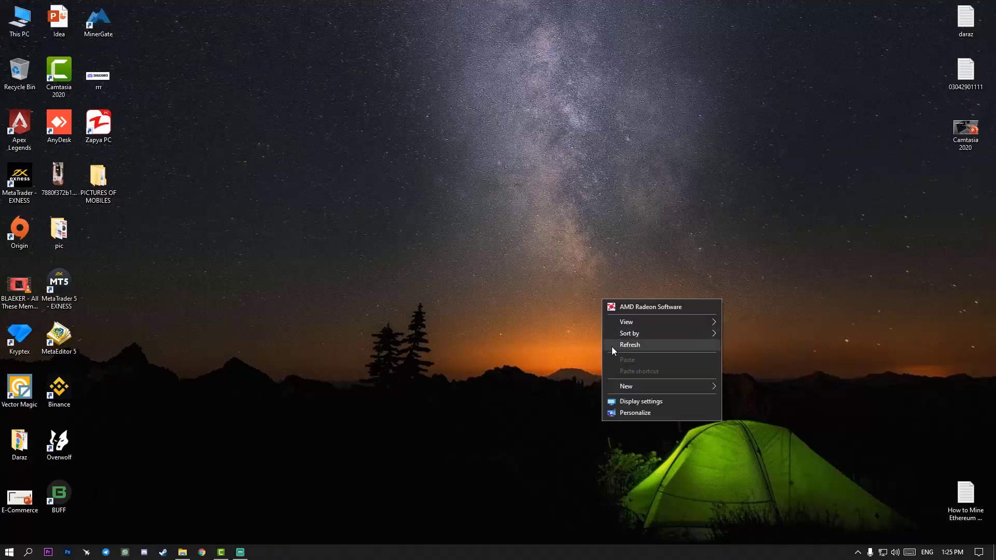
left_click(611, 346)
right_click(608, 307)
left_click(635, 355)
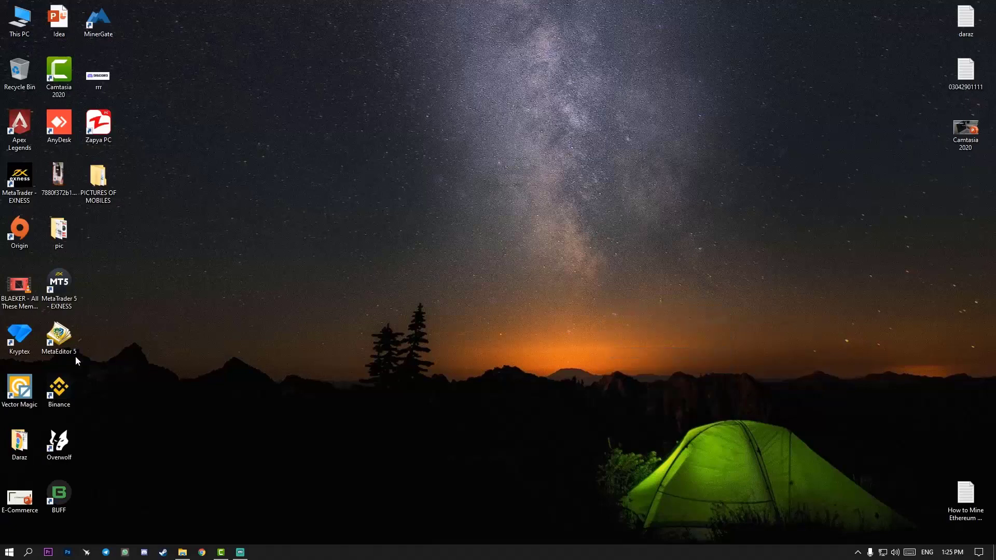
- Launch the Kryptex desktop app and sign in with the account e-mail and password
left_click(19, 336)
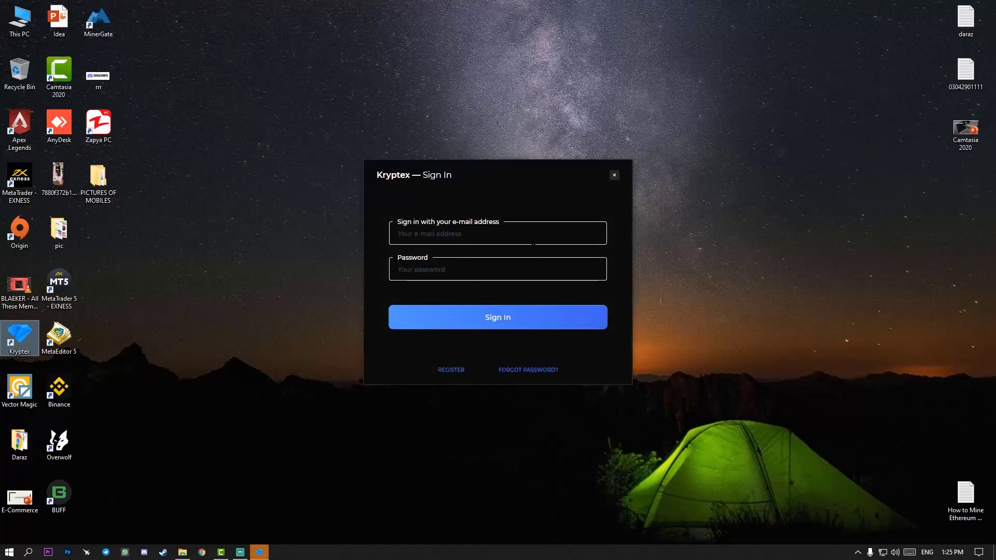
left_click(533, 242)
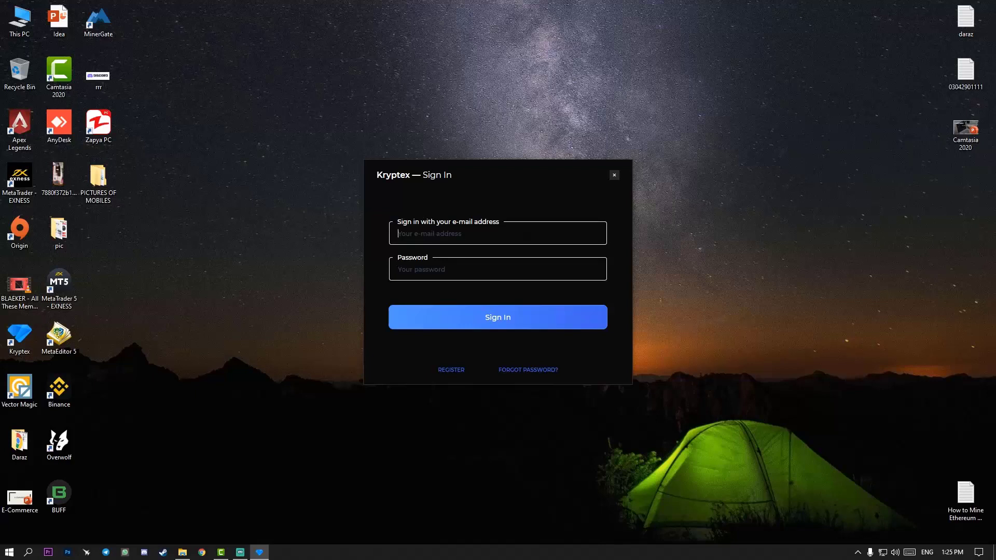
left_click(519, 310)
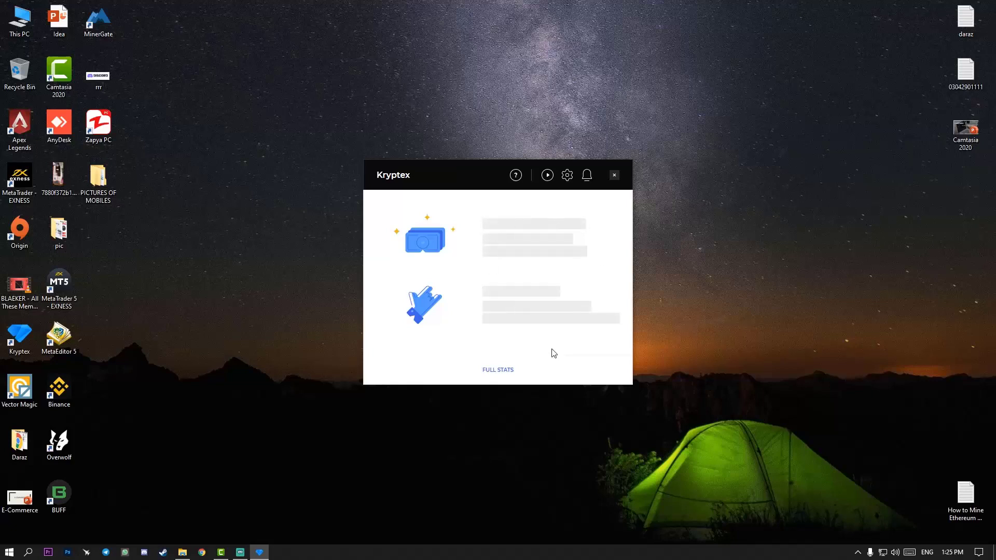
- Enable Pro mode in the Kryptex mining settings, accepting the advanced settings warning
left_click(566, 177)
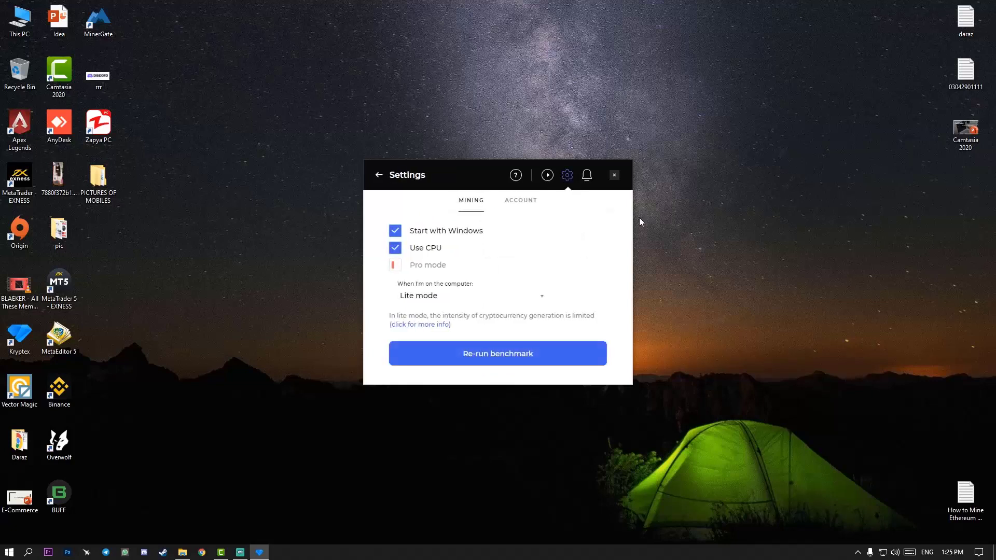
left_click(397, 265)
left_click(564, 345)
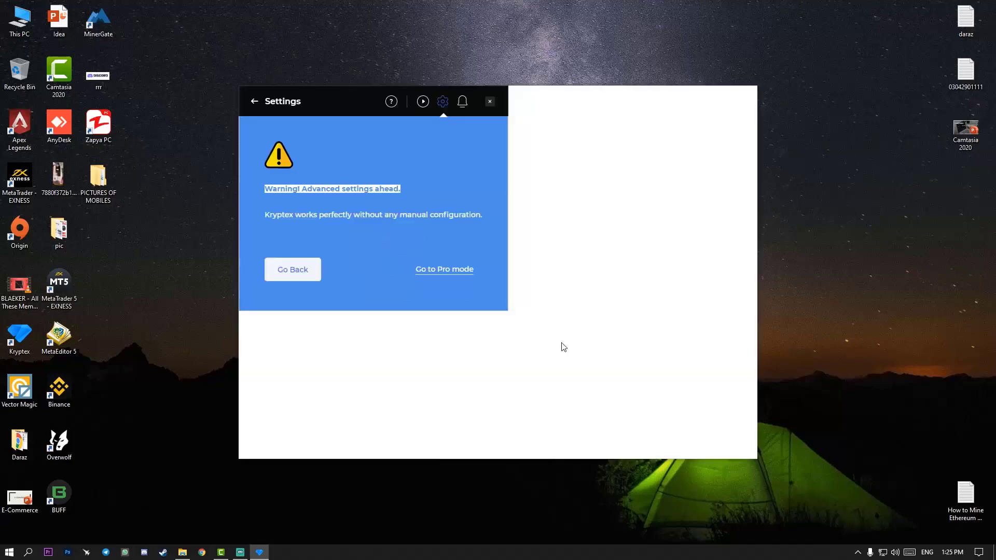
left_click(367, 379)
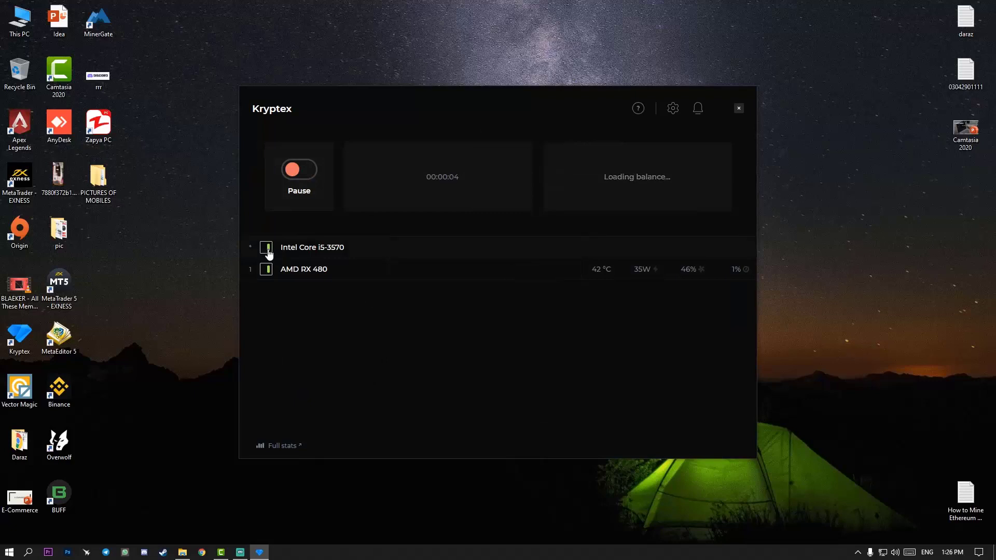
- Check the Pro mode mining settings and pause the automatically starting mining
left_click(673, 108)
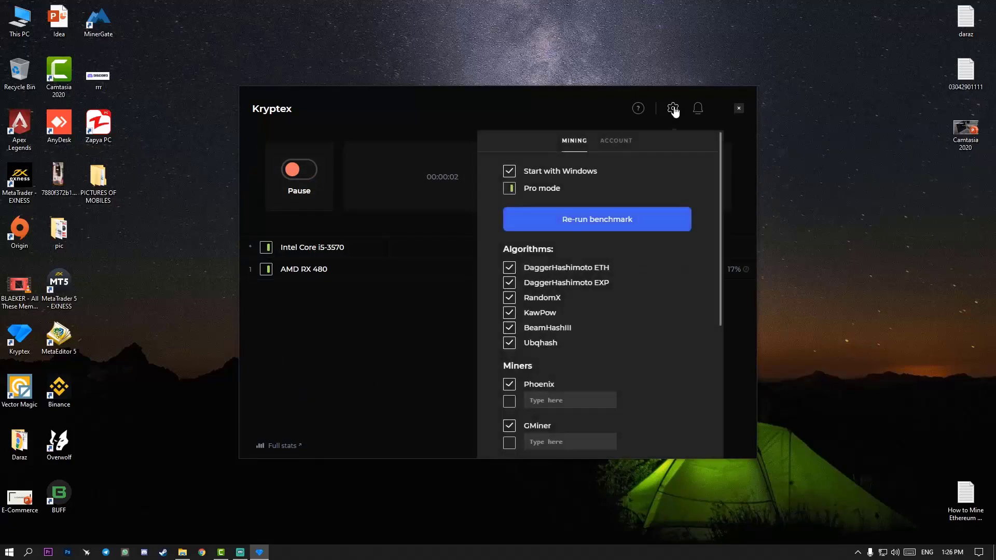
left_click(367, 346)
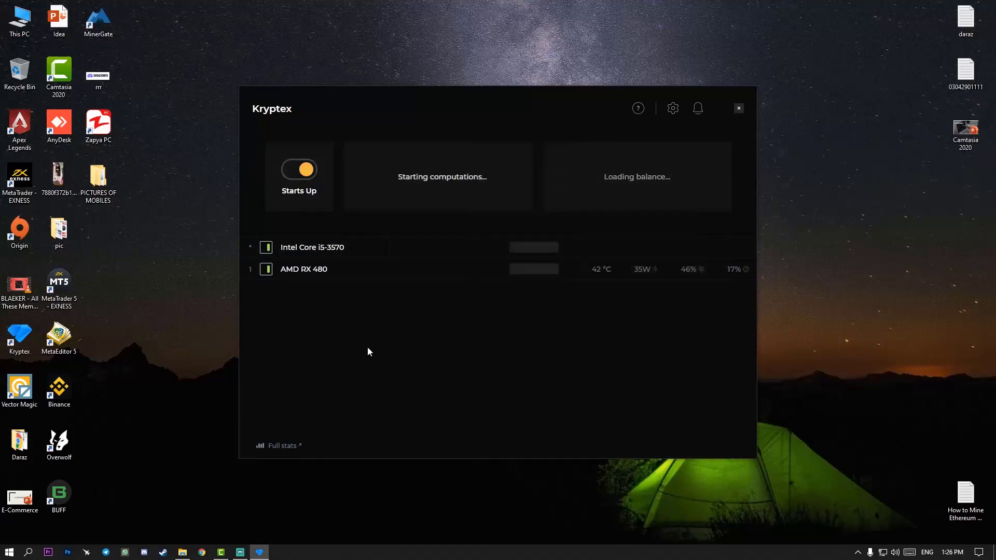
left_click(300, 171)
left_click(300, 174)
left_click(300, 174)
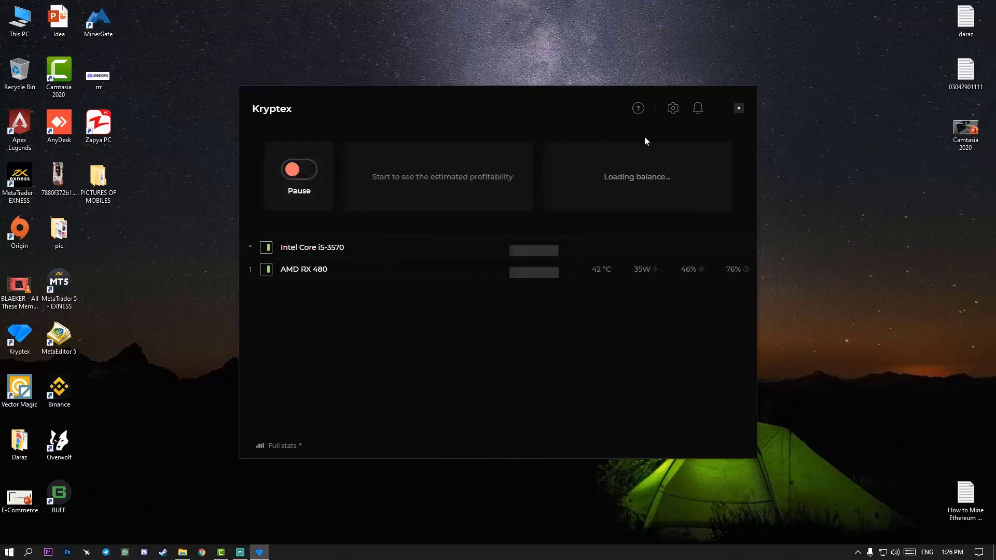
- Exclude the Intel Core i5-3570 processor from mining, leaving only the AMD RX 480 enabled
left_click(672, 108)
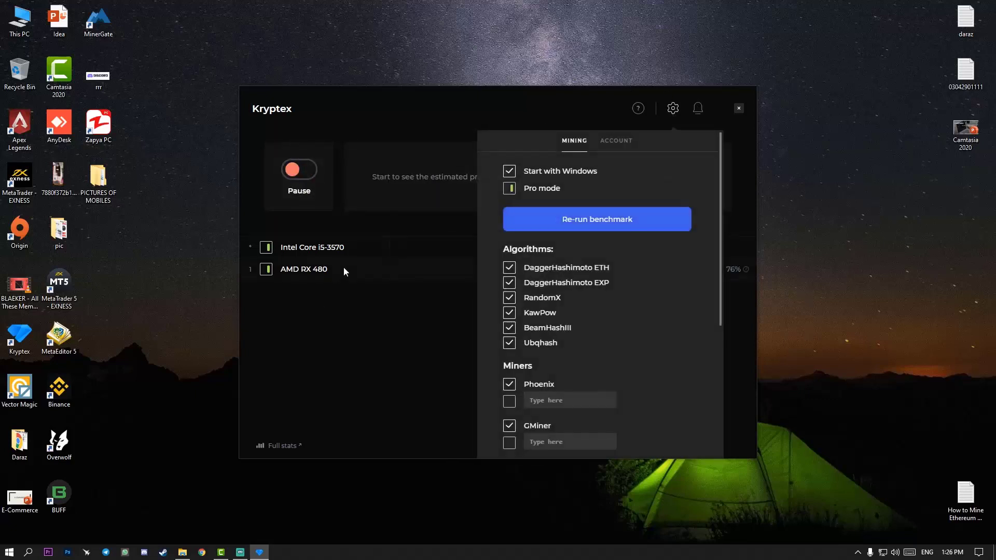
left_click(281, 257)
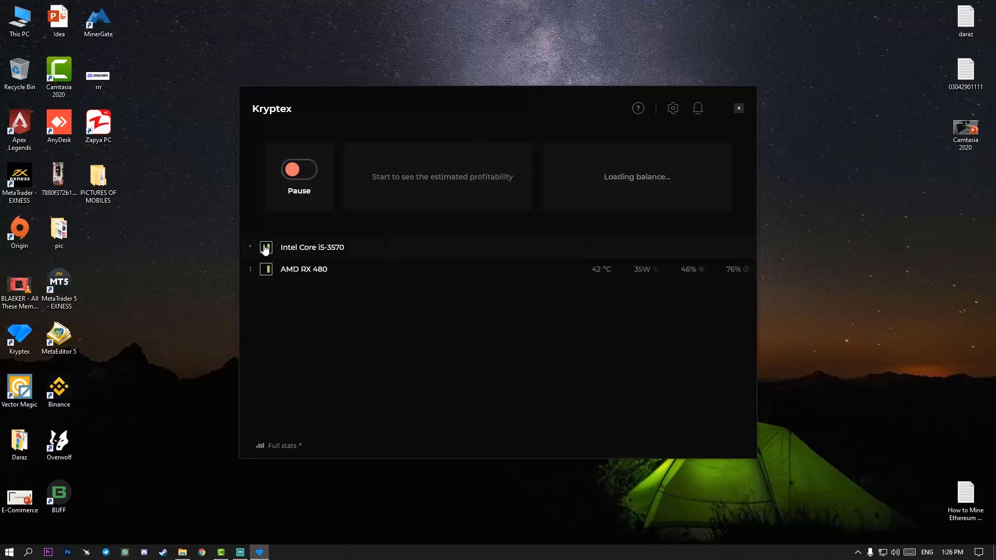
left_click(265, 248)
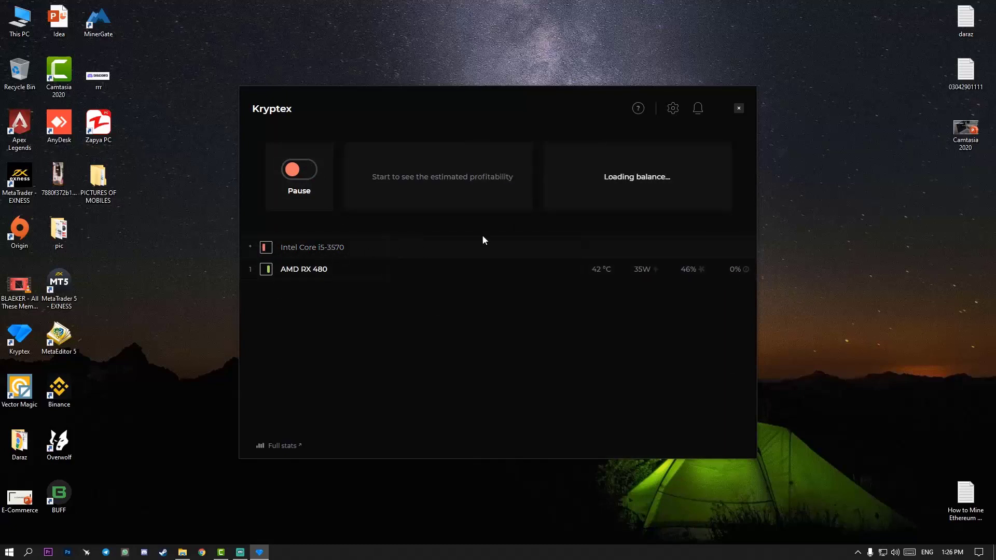
- Re-run the hardware benchmark from the mining settings and start its tests
left_click(672, 109)
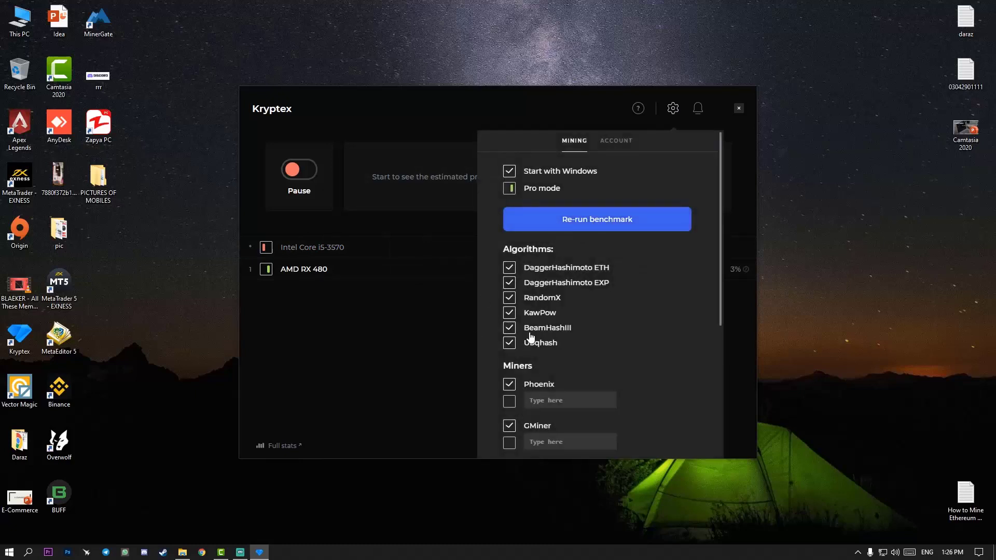
left_click(554, 232)
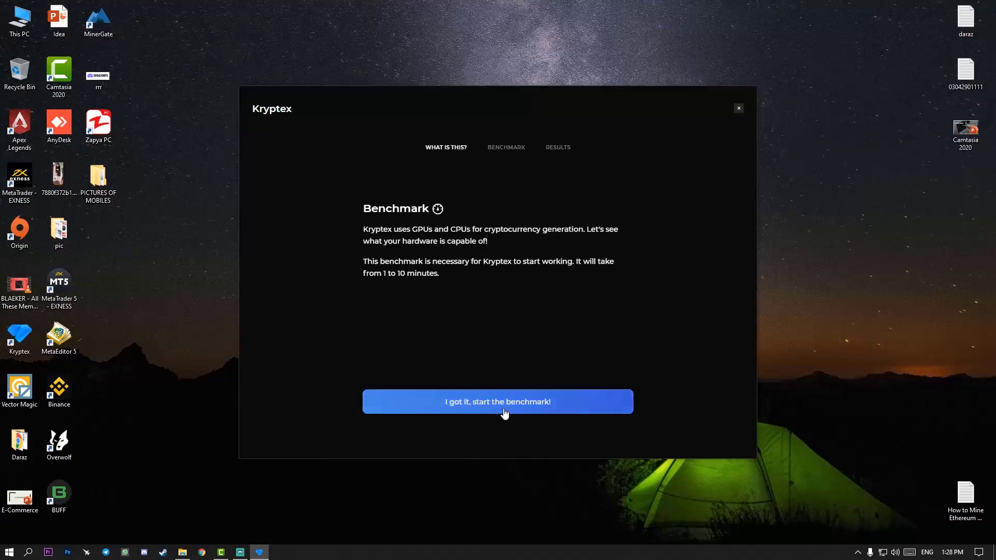
left_click(537, 403)
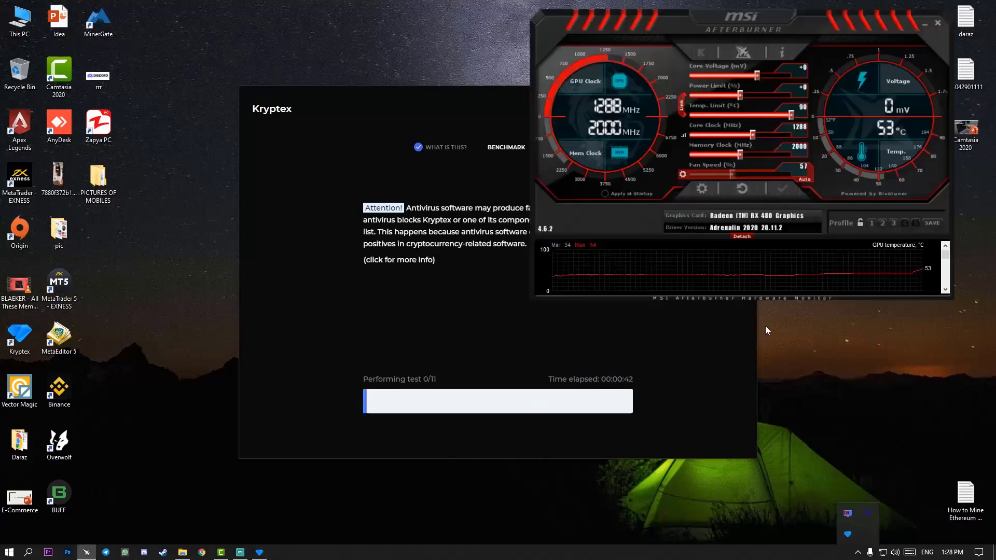
- Move the Kryptex window beside MSI Afterburner and monitor the GPU temperature graph during the benchmark
left_click_drag(373, 117, 143, 81)
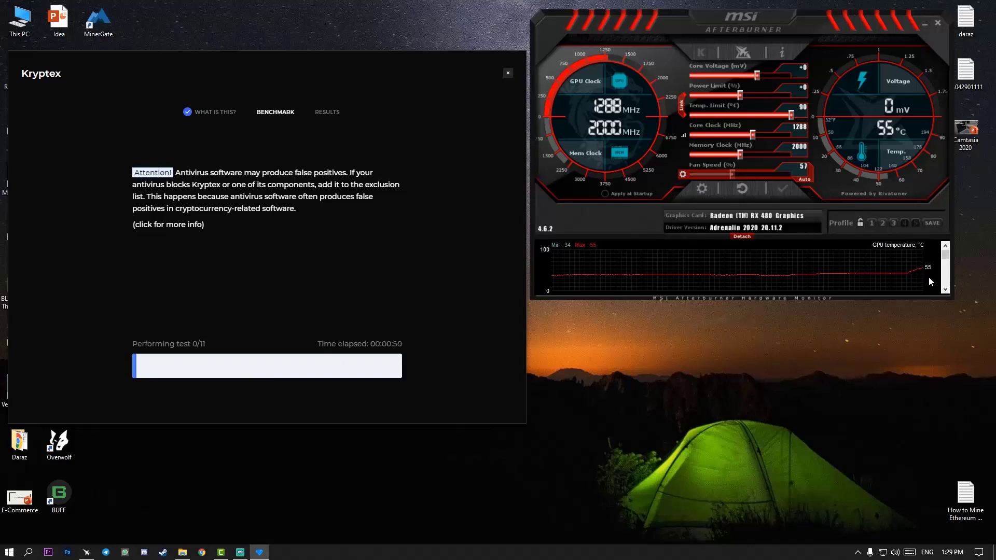
mouse_move(922, 276)
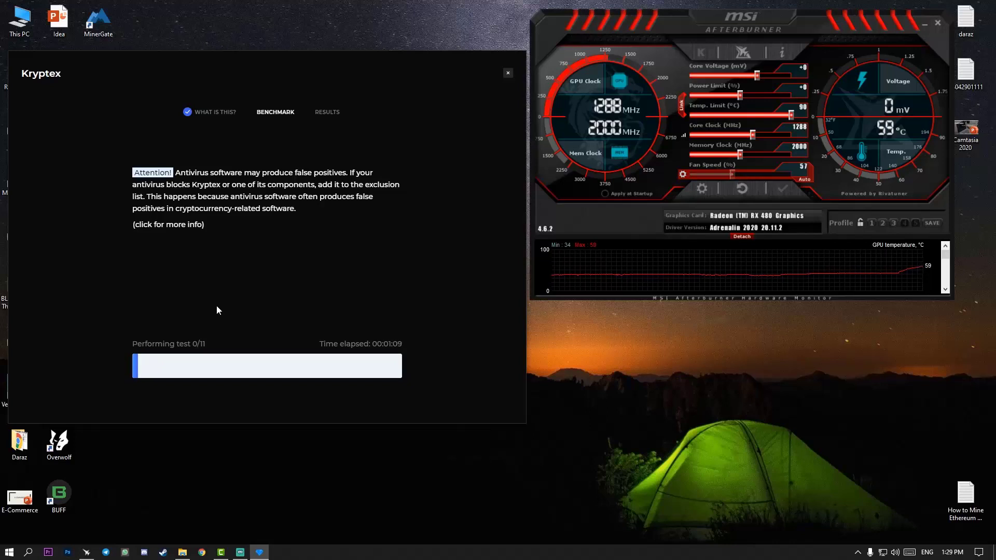
left_click(611, 222)
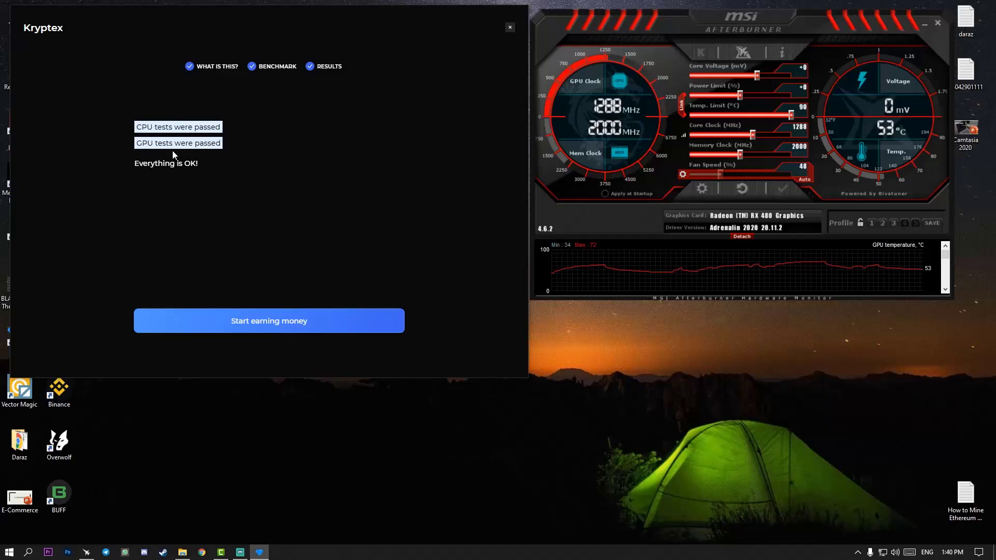
- Finish the benchmark by starting to earn money, and pause the mining that begins
left_click(270, 330)
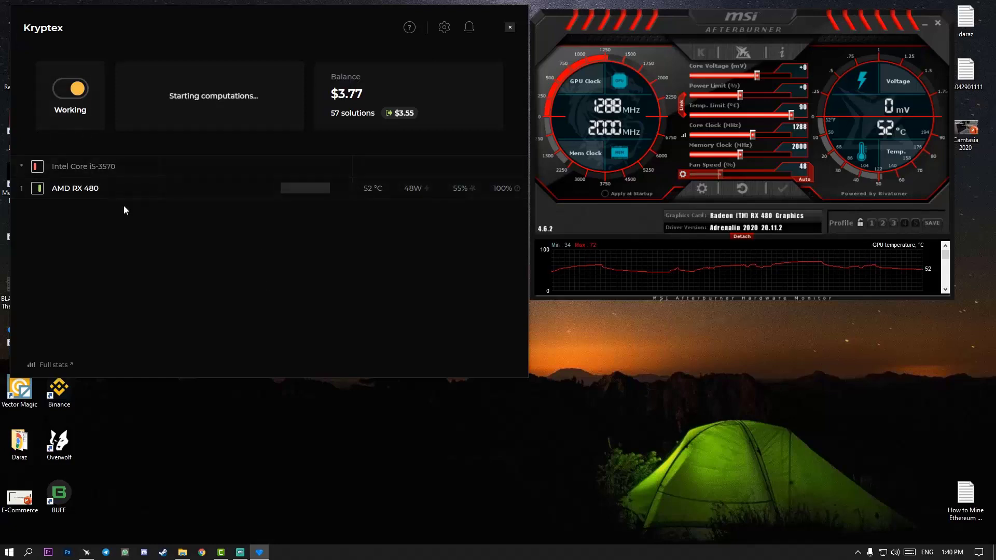
left_click(75, 93)
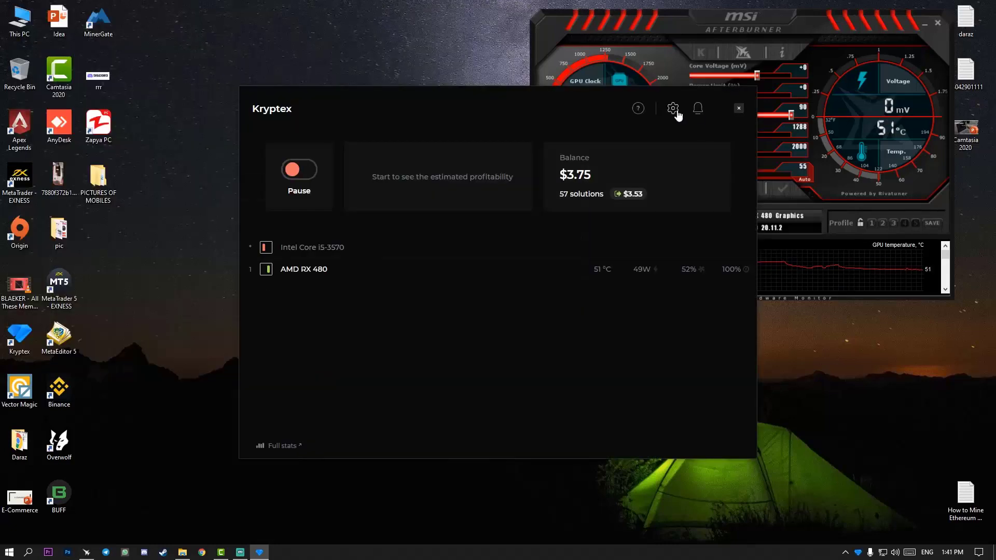
- Enable showing the miner windows in the mining settings and close the settings
left_click(673, 108)
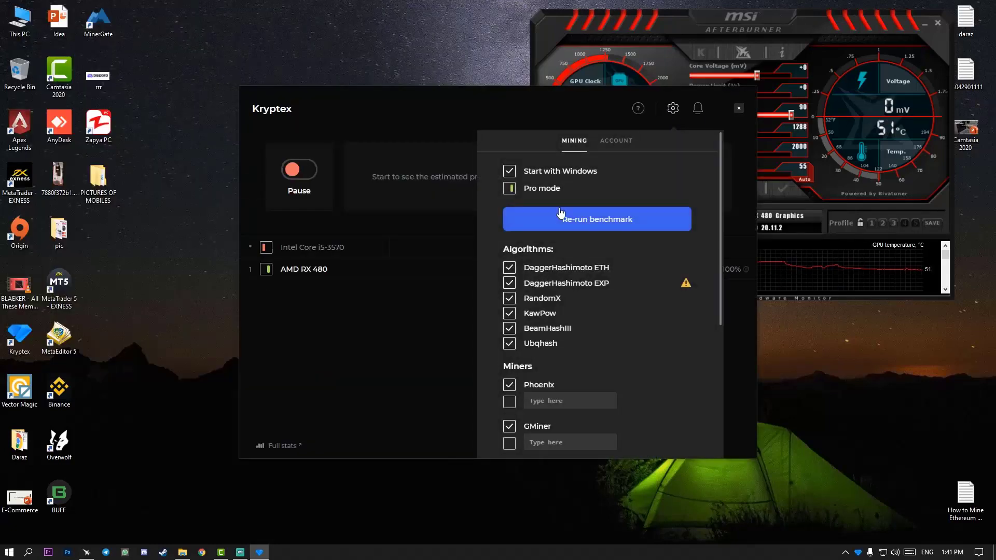
scroll(598, 211, "down", 4)
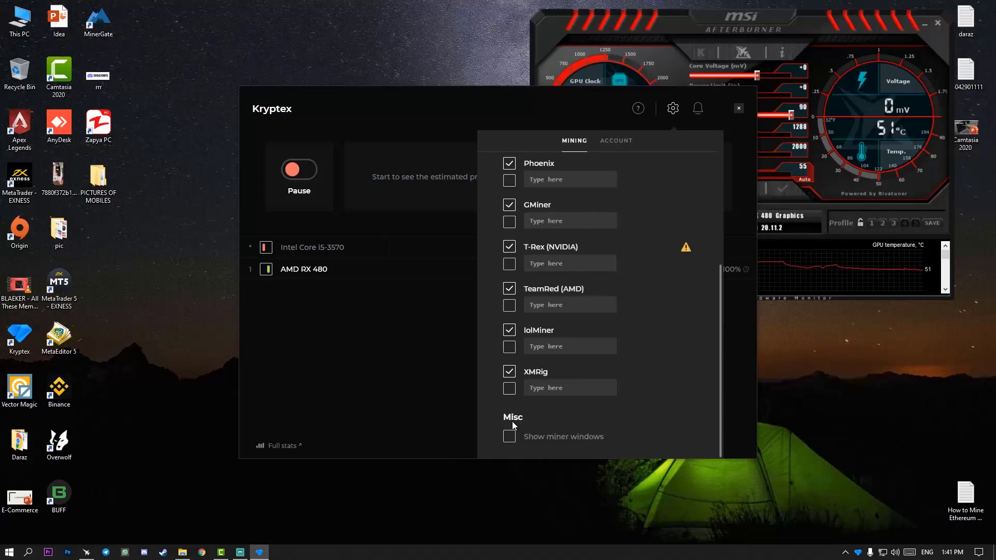
left_click(509, 437)
left_click(451, 343)
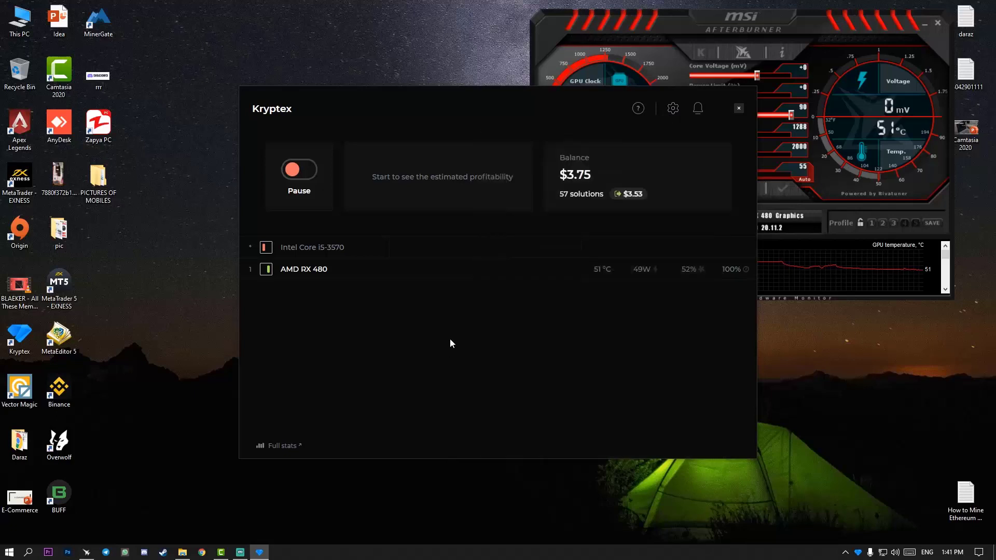
- Start mining with Kryptex placed beside MSI Afterburner, and keep the miner console window in front below the device list
left_click_drag(420, 114, 192, 37)
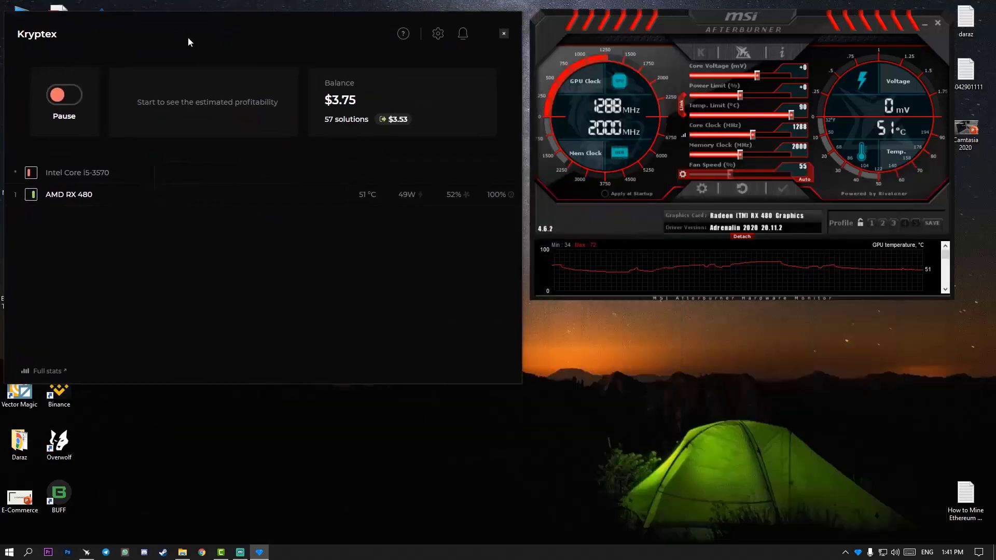
left_click(65, 101)
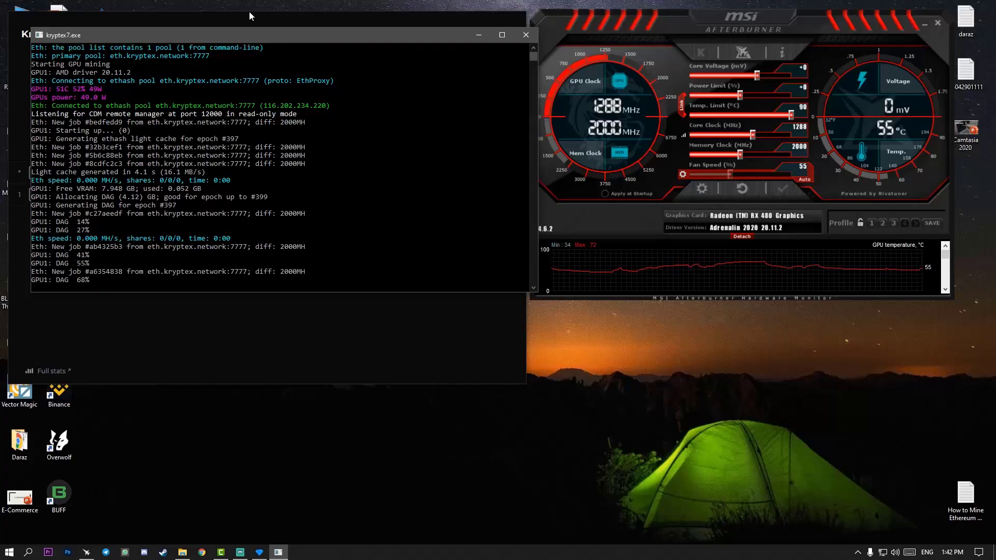
left_click_drag(255, 39, 236, 235)
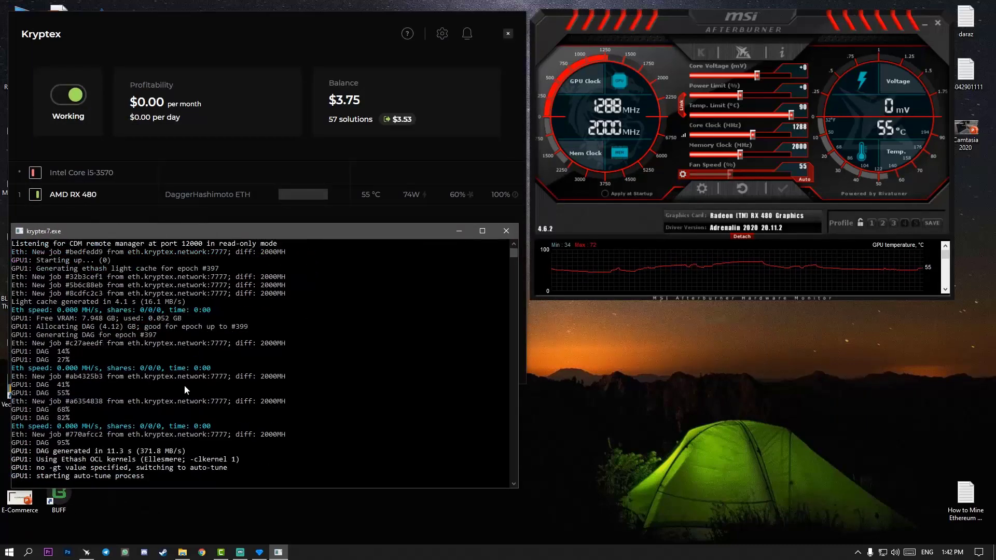
mouse_move(696, 283)
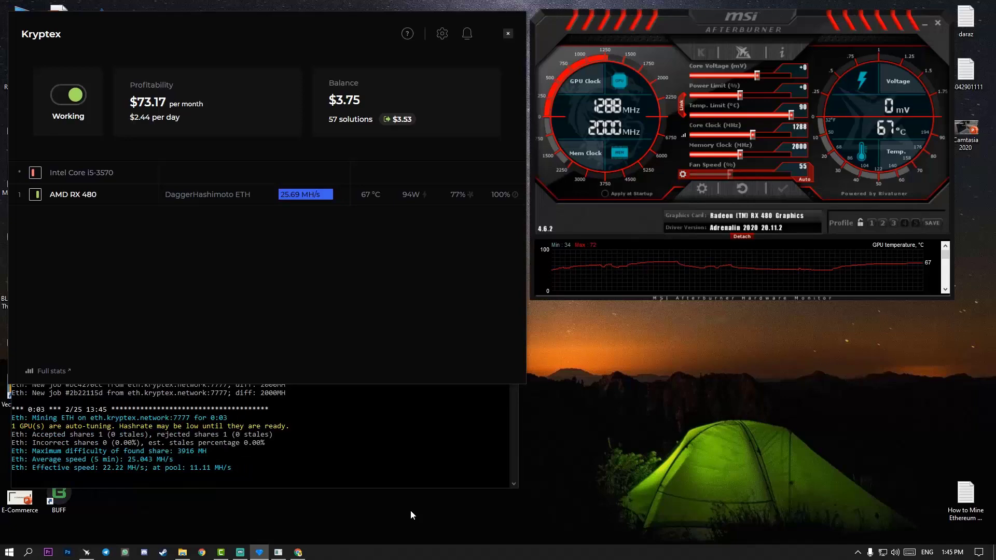
left_click(415, 415)
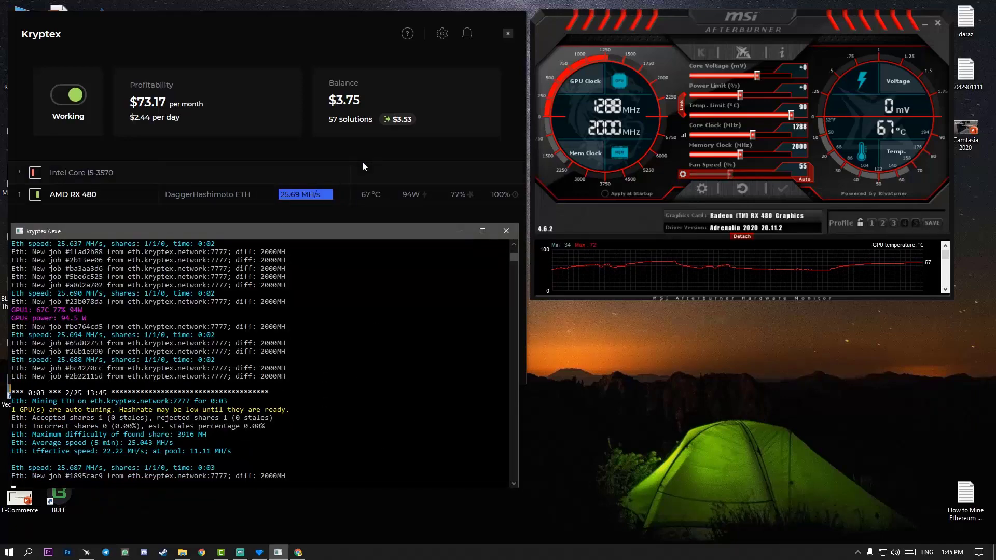
- Review the algorithms, miners and miner-window option in the mining settings while mining runs
left_click(442, 34)
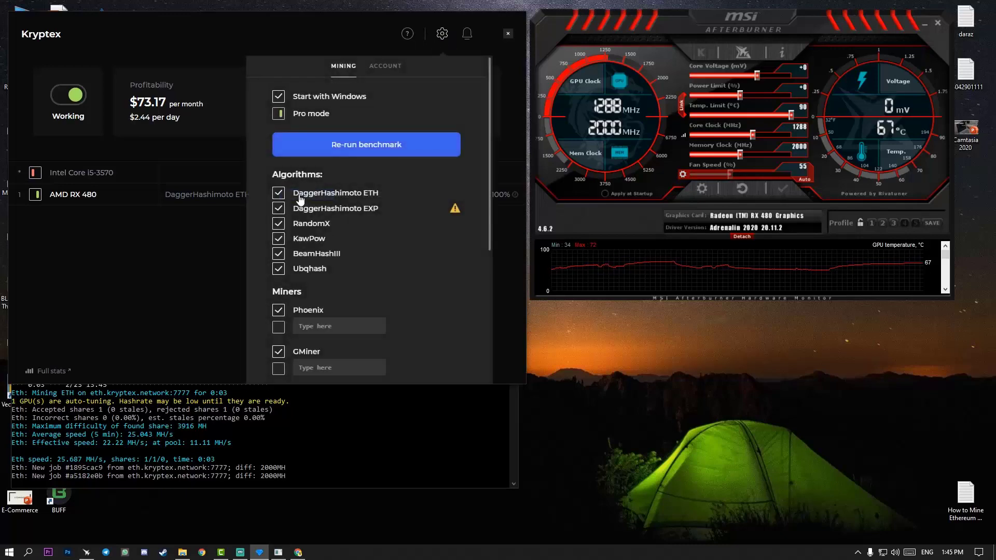
scroll(298, 355, "down", 3)
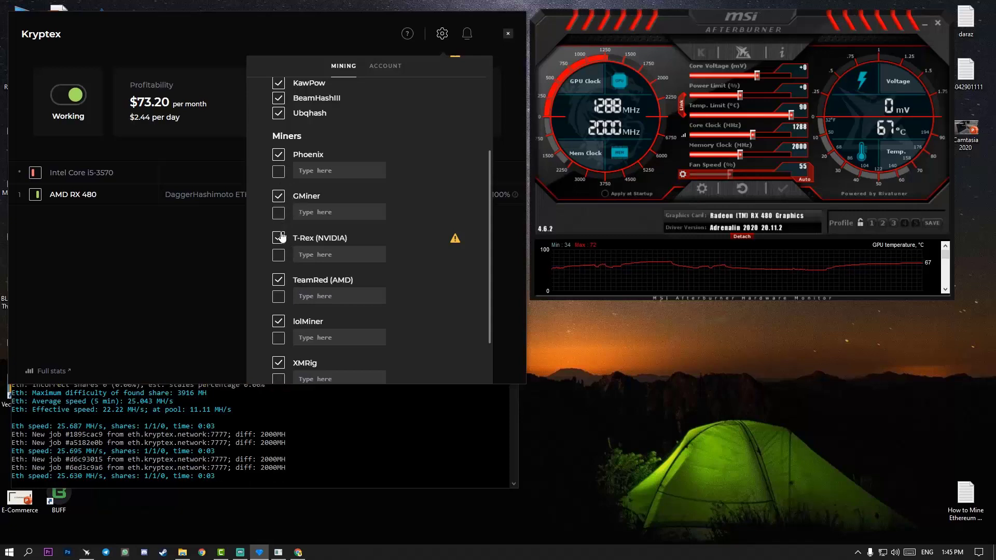
scroll(301, 347, "down", 2)
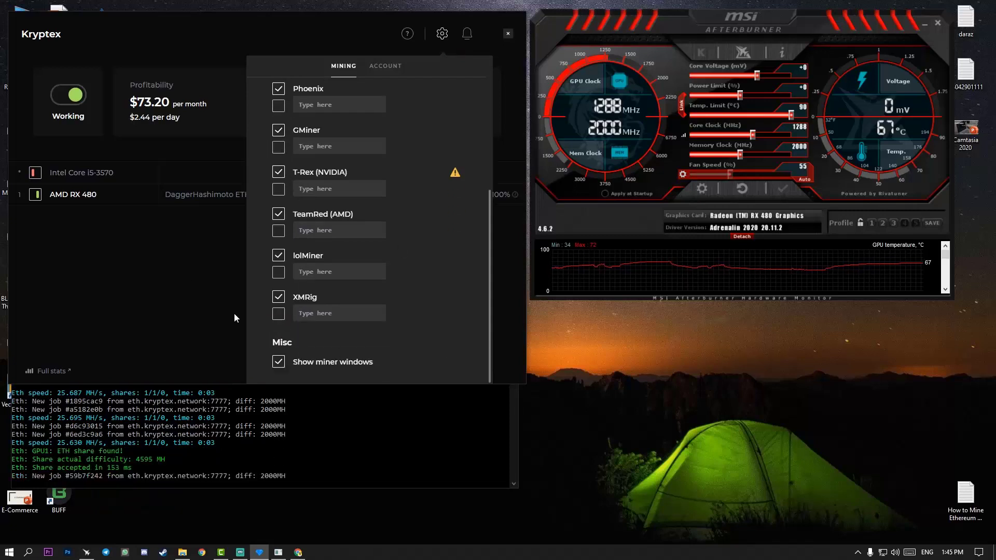
left_click(442, 33)
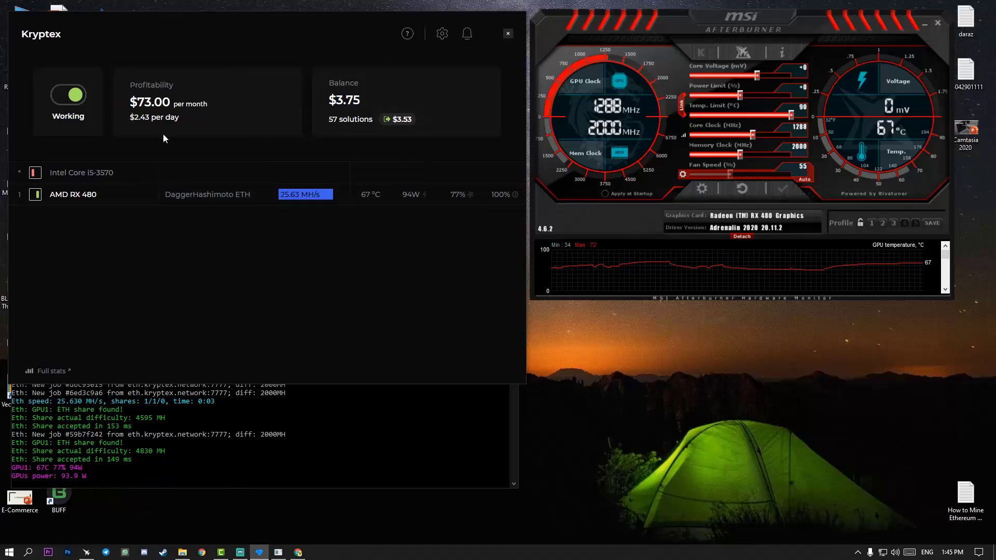